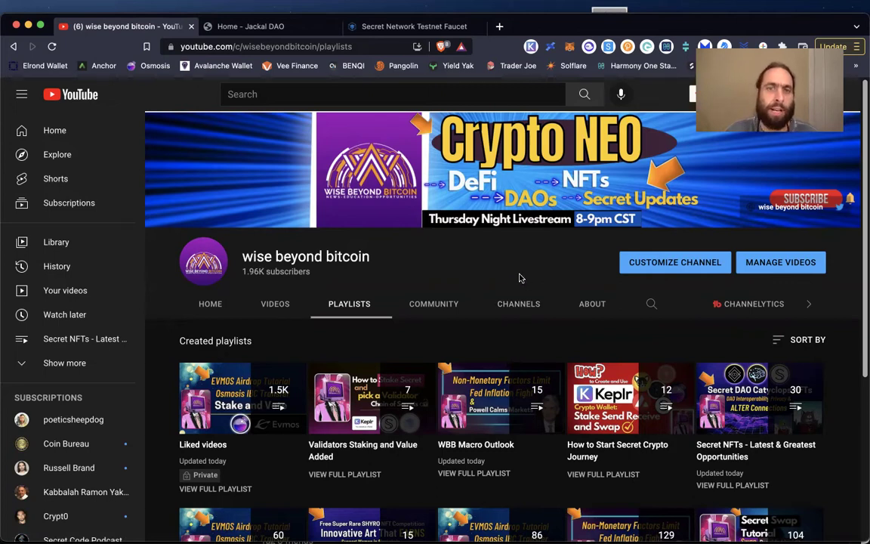
- Look over the created playlists on the wise beyond bitcoin channel page
scroll(520, 278, "down", 1)
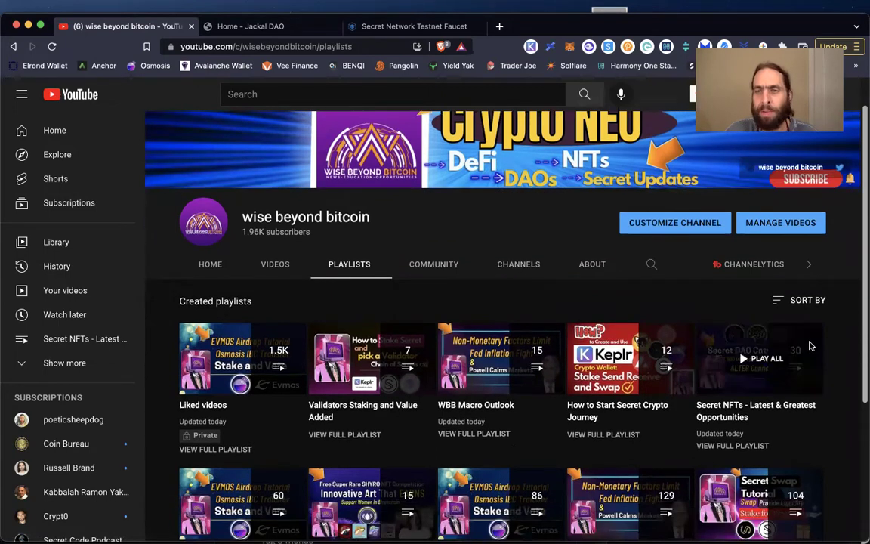
scroll(844, 365, "down", 1)
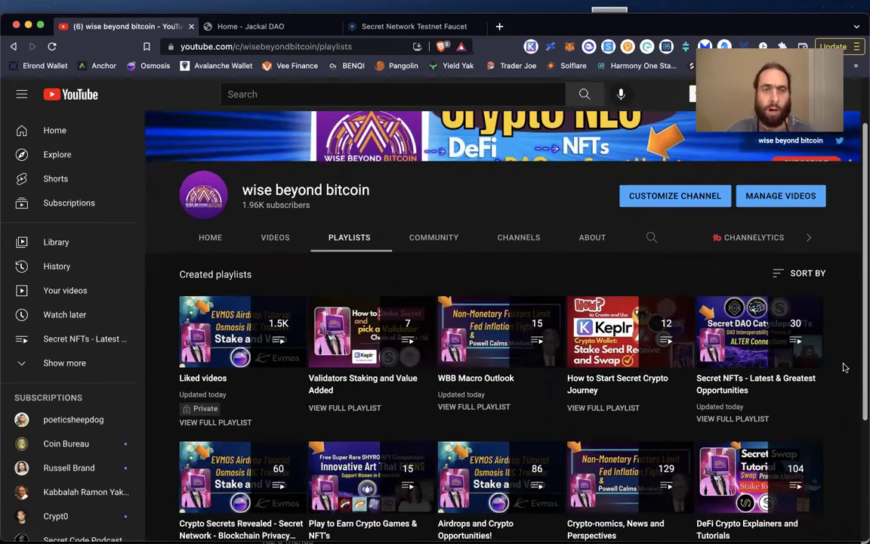
mouse_move(821, 381)
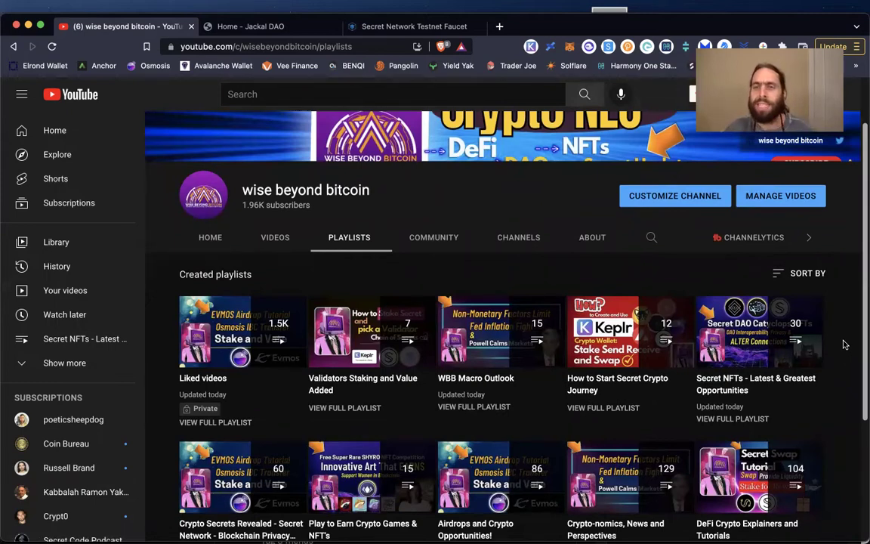
mouse_move(773, 348)
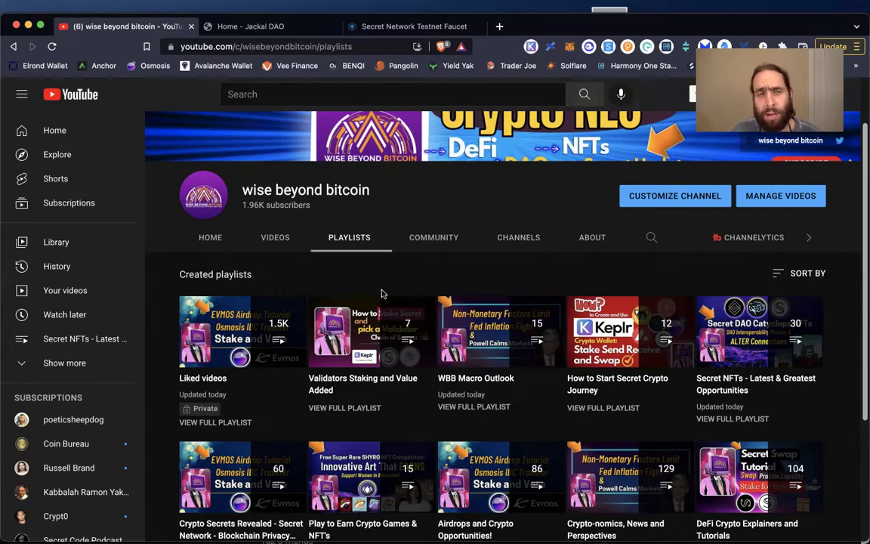
scroll(377, 293, "down", 1)
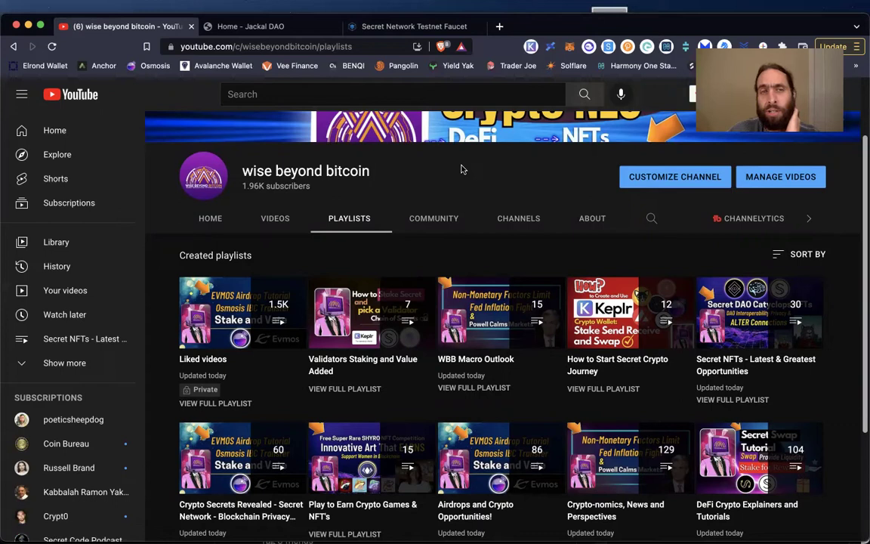
scroll(469, 173, "down", 1)
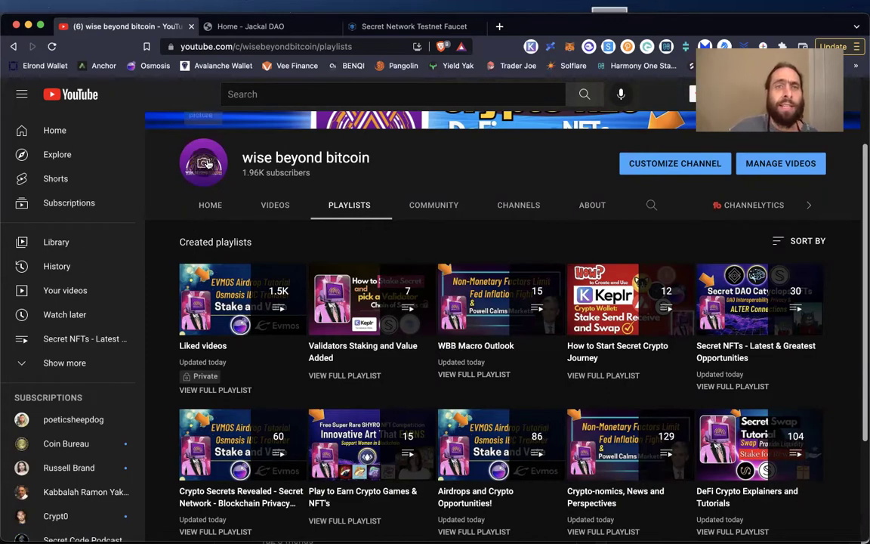
- Switch to the open Jackal DAO home page and view its introduction about resilient WEB3 infrastructure
left_click(228, 26)
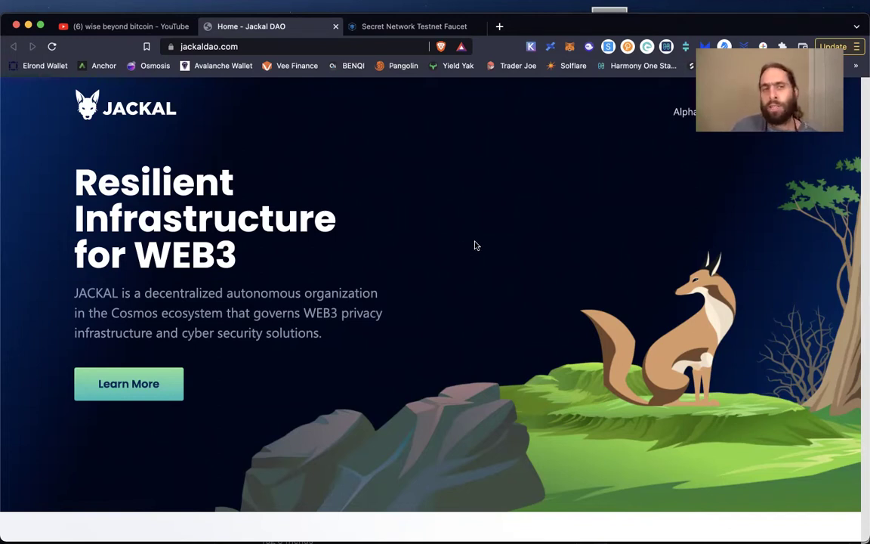
scroll(476, 244, "down", 1)
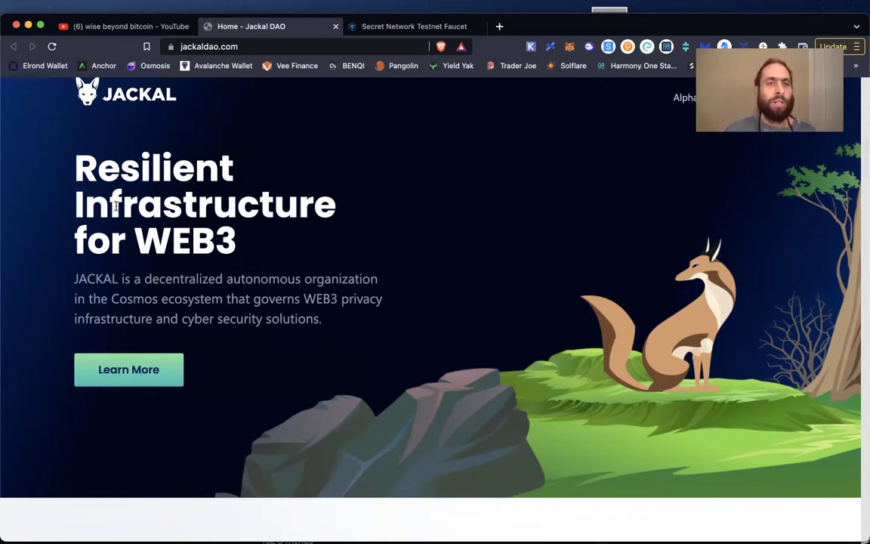
scroll(512, 228, "down", 2)
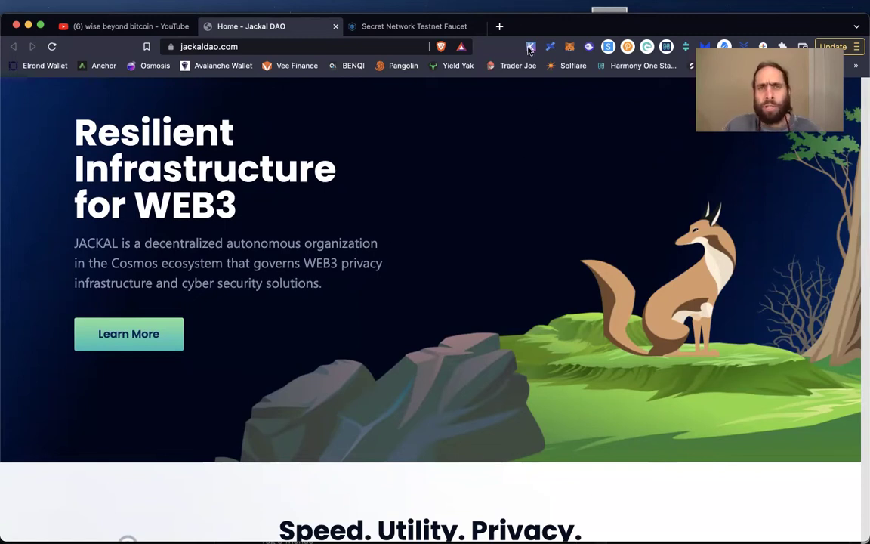
- Open mapofzones.com in a new tab and examine the ranking of most active zones by IBC transfers
left_click(501, 27)
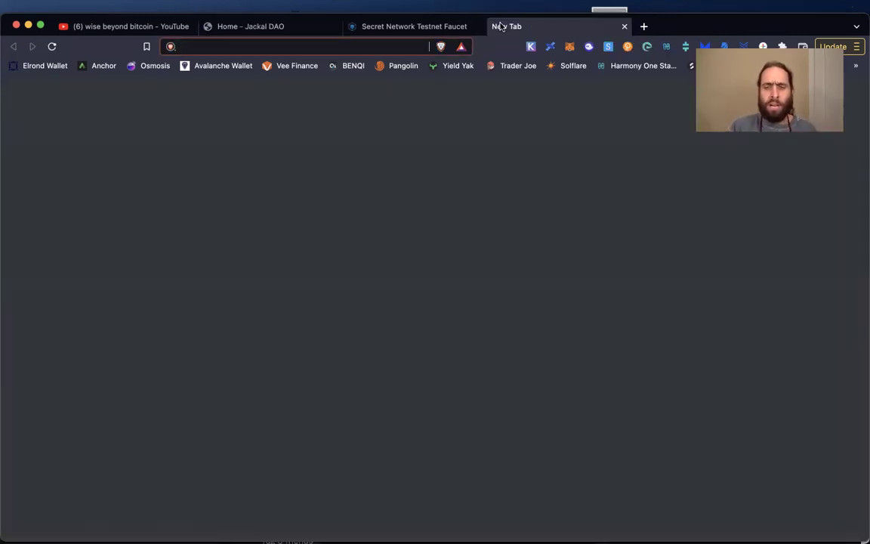
type("map")
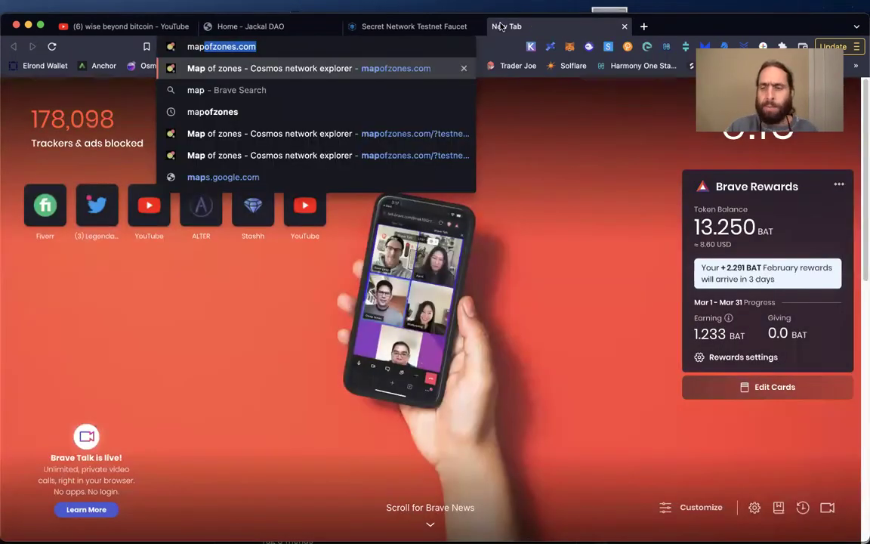
key("Return")
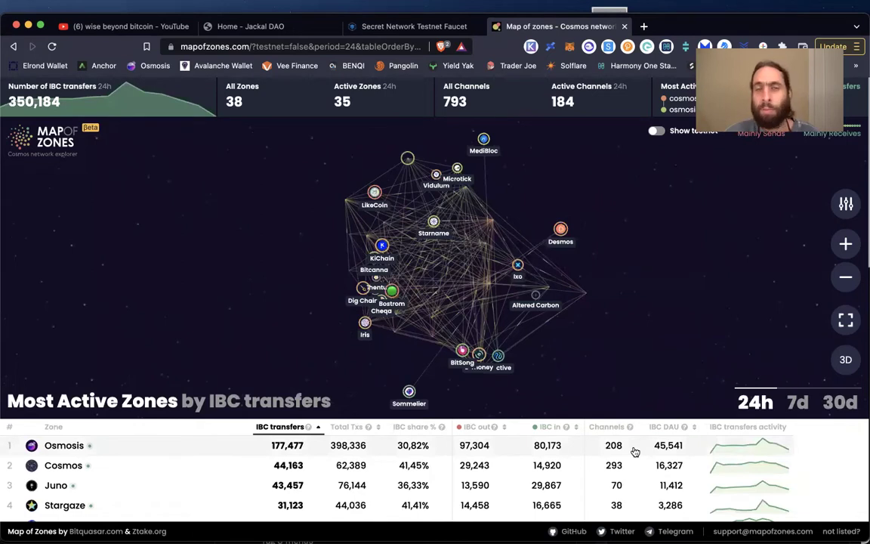
scroll(633, 452, "down", 3)
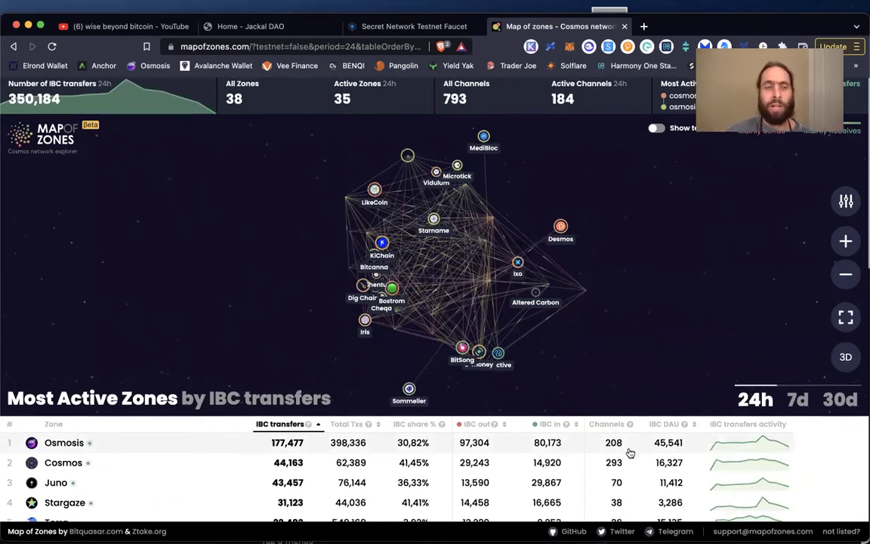
scroll(631, 451, "down", 5)
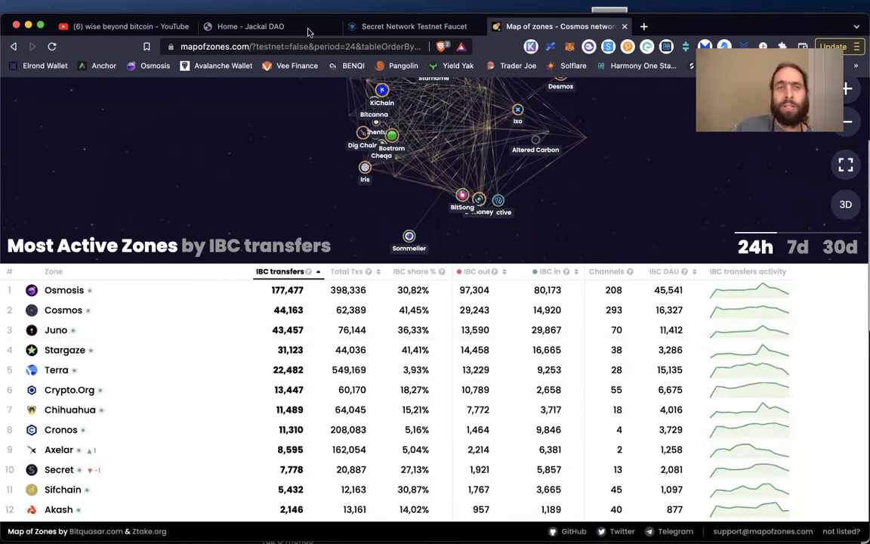
- Return to the Jackal DAO home page and read the "Speed. Utility. Privacy." introduction
left_click(272, 27)
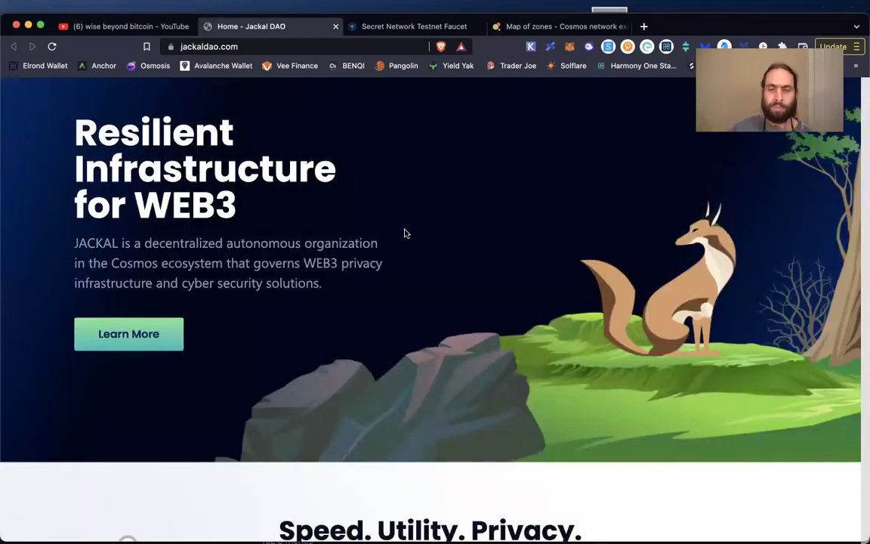
scroll(453, 225, "down", 5)
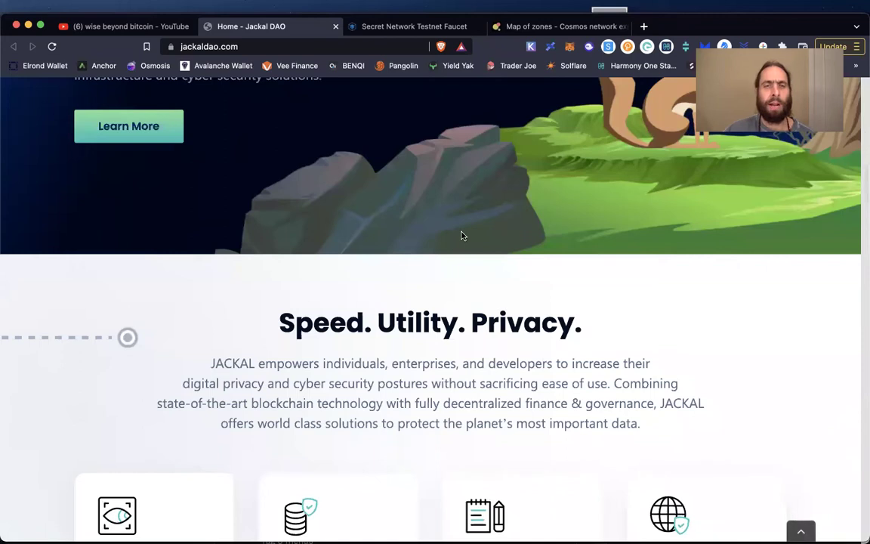
scroll(808, 268, "down", 1)
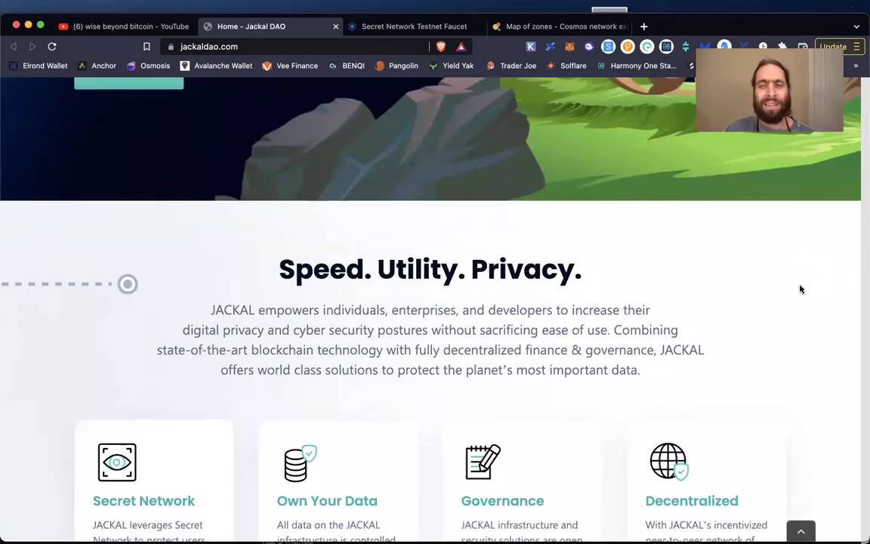
scroll(801, 289, "down", 1)
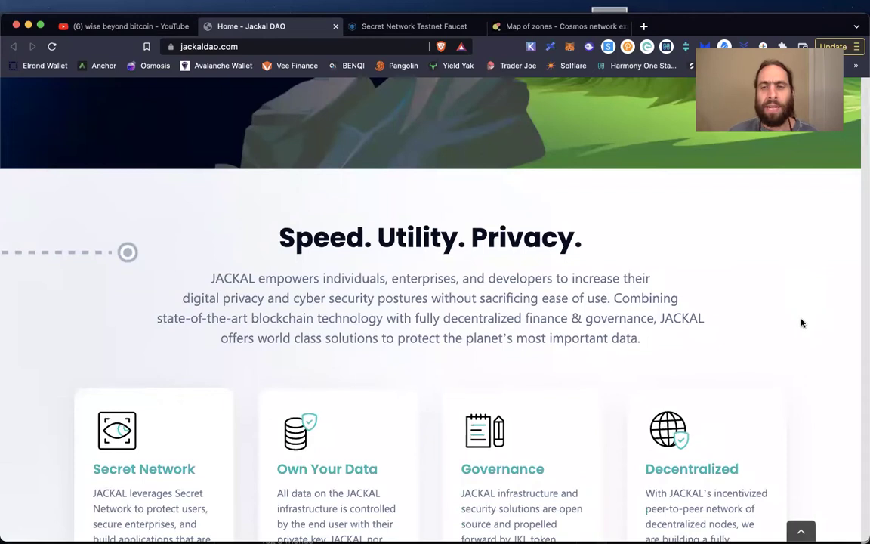
scroll(802, 323, "down", 1)
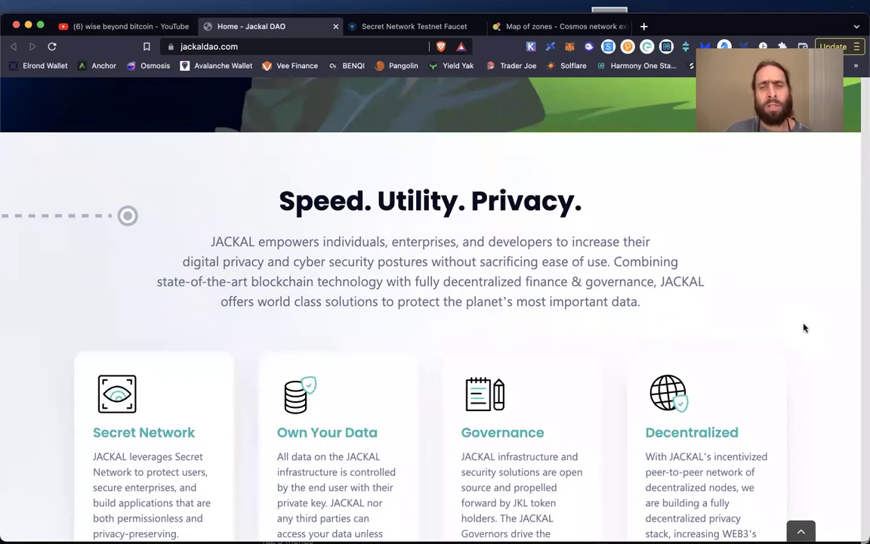
- Read the Secret Network, Own Your Data, Governance and Decentralized feature cards on the Jackal DAO page
scroll(804, 326, "down", 1)
scroll(803, 327, "down", 1)
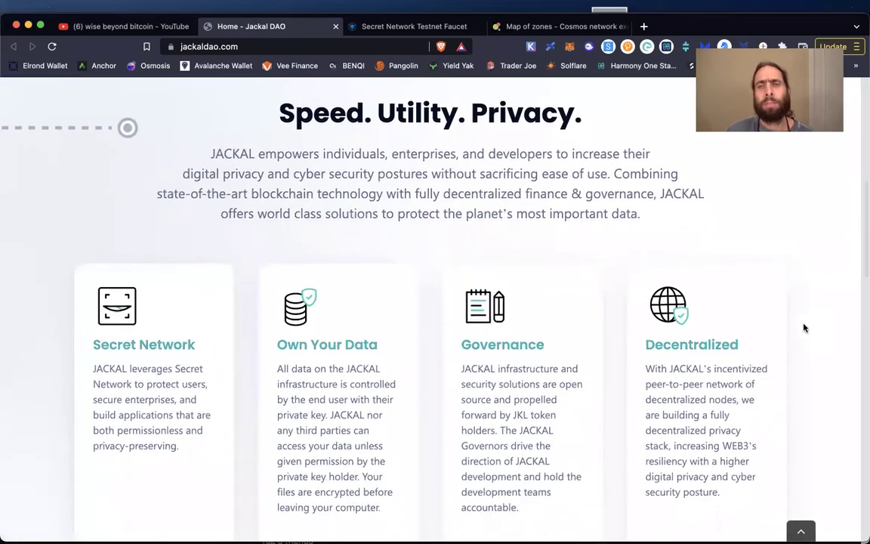
scroll(804, 327, "down", 1)
scroll(804, 328, "down", 1)
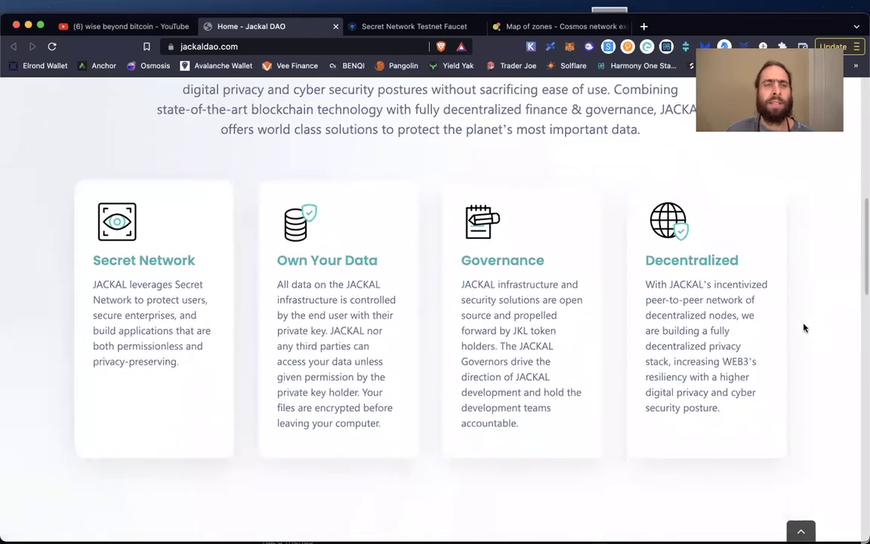
scroll(803, 327, "down", 1)
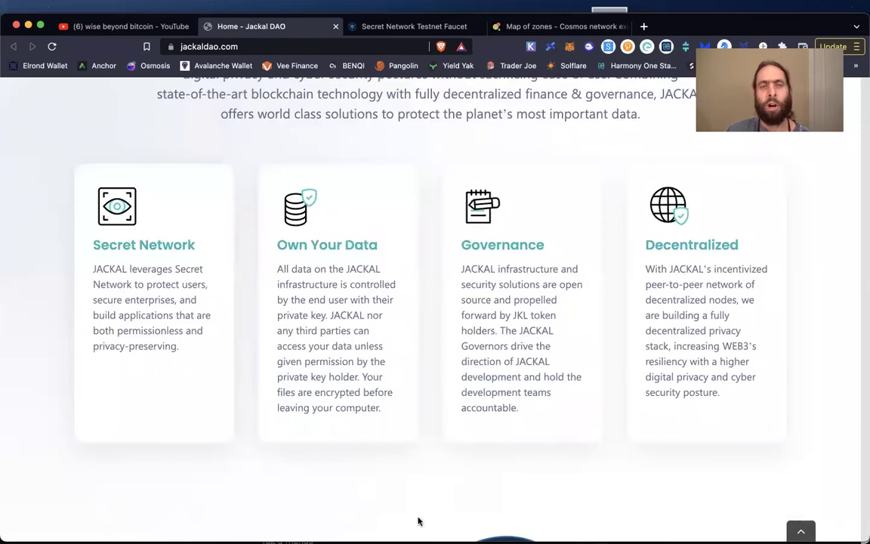
scroll(438, 522, "down", 1)
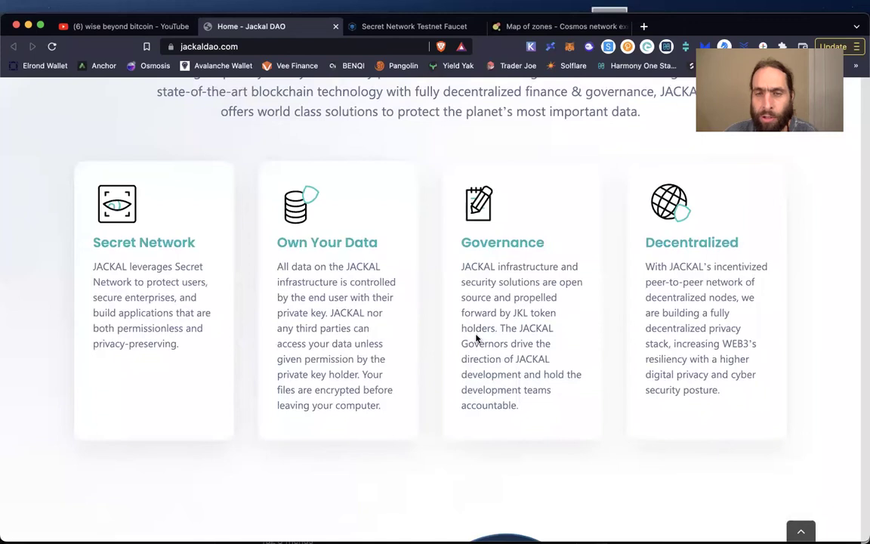
scroll(602, 375, "down", 1)
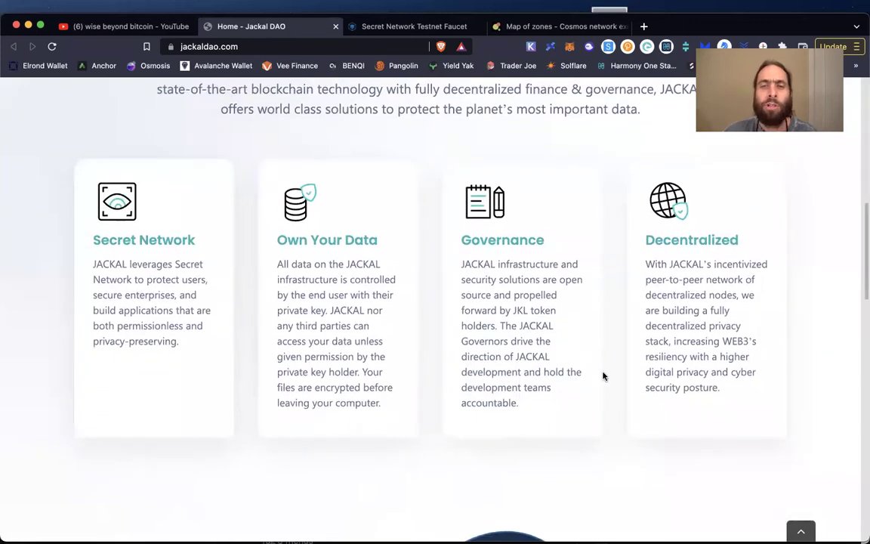
scroll(603, 375, "down", 2)
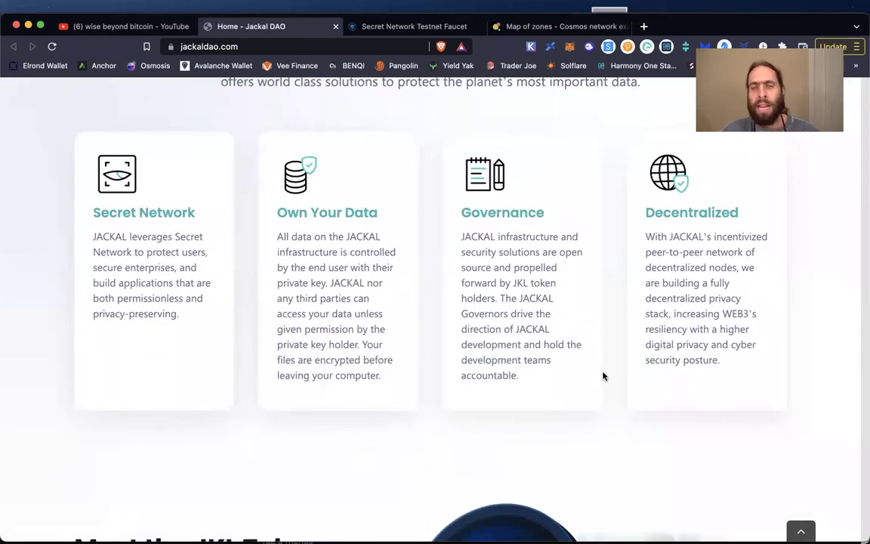
scroll(603, 375, "up", 3)
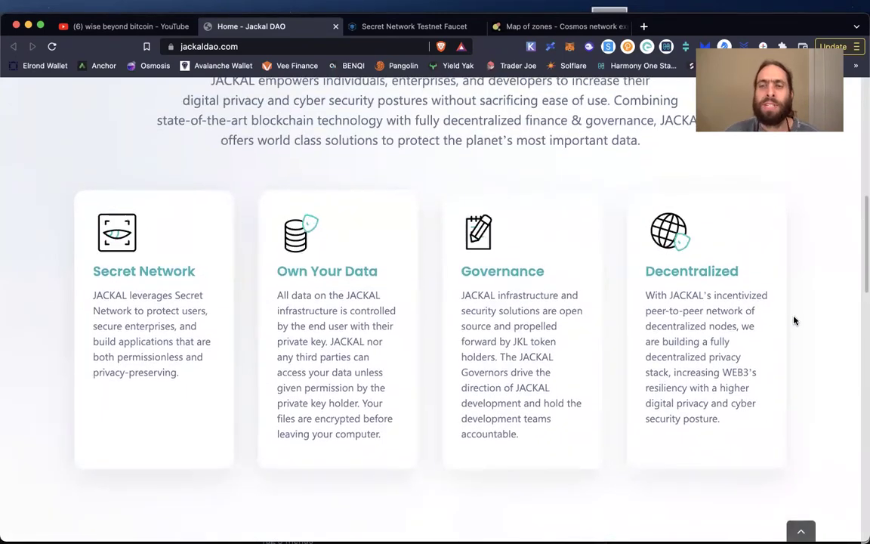
scroll(794, 321, "down", 3)
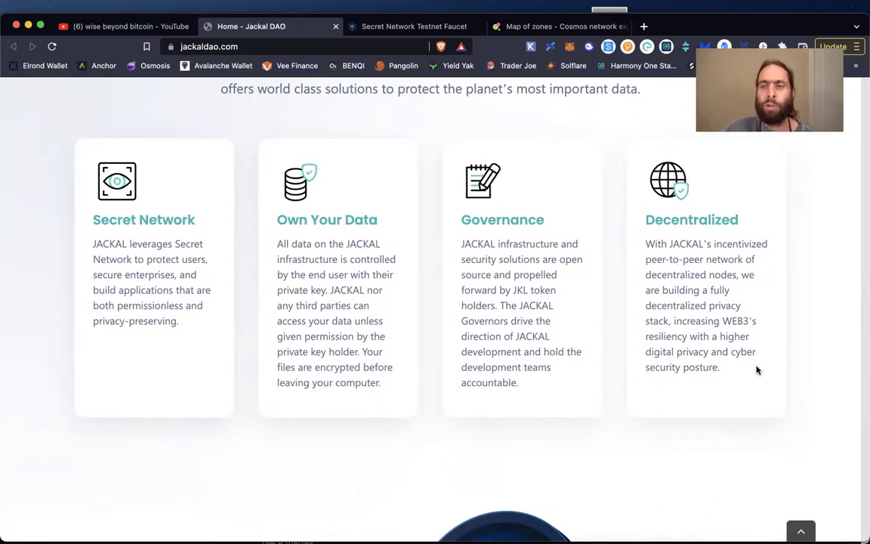
- Read the "Meet the JKL Token" section describing the token's uses and how it can be acquired
scroll(768, 360, "down", 5)
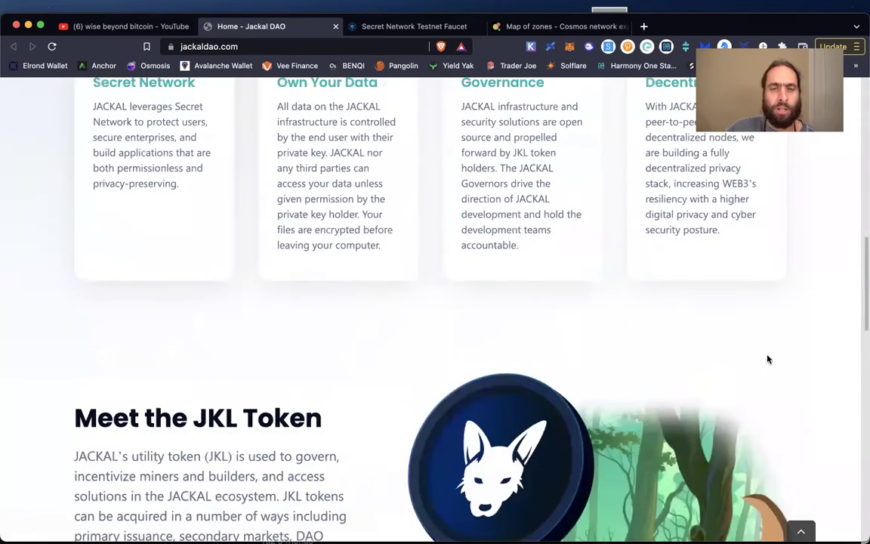
scroll(768, 359, "down", 3)
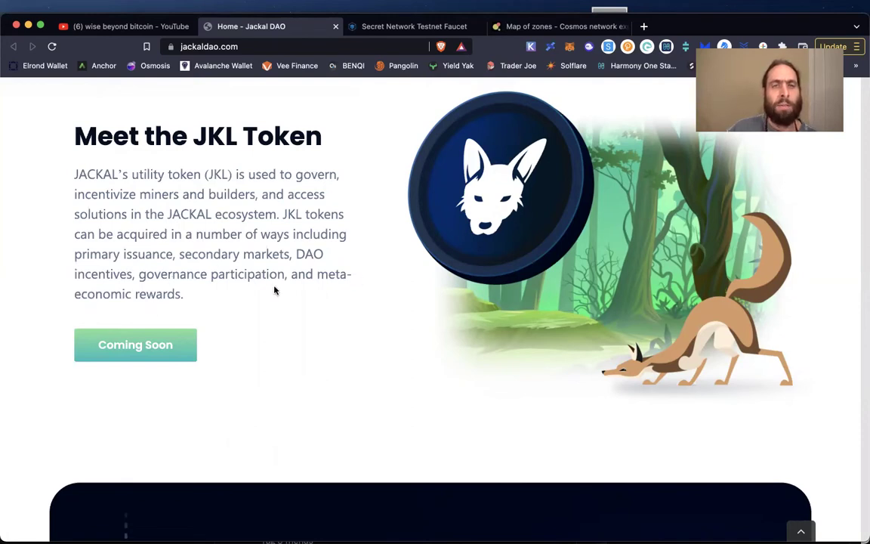
scroll(353, 310, "down", 1)
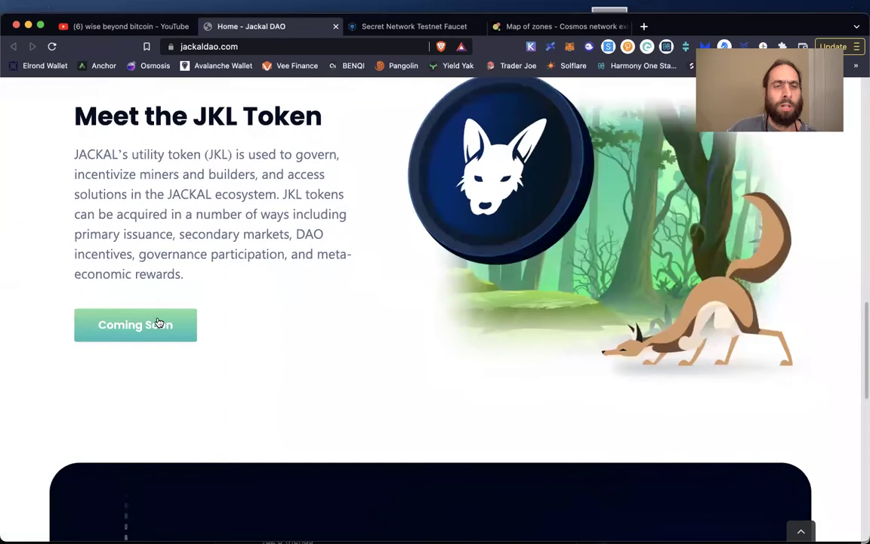
- Review the Jackal DAO Roadmap from Q1 to Q4 2022, then return to the JKL token section
scroll(348, 314, "down", 5)
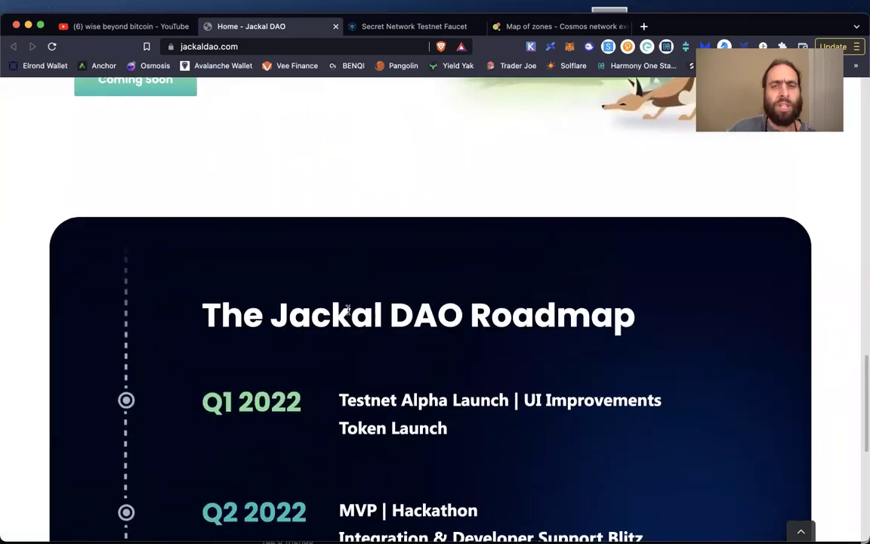
scroll(347, 313, "down", 3)
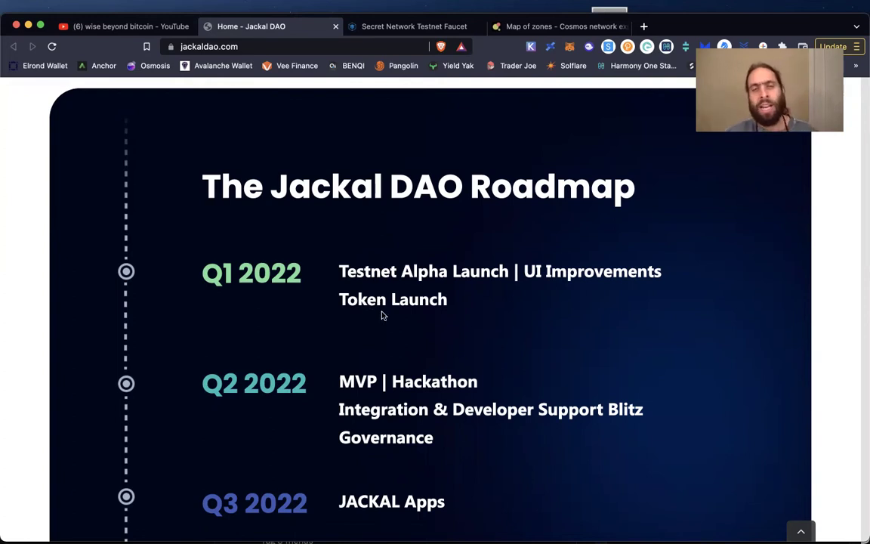
scroll(492, 323, "down", 2)
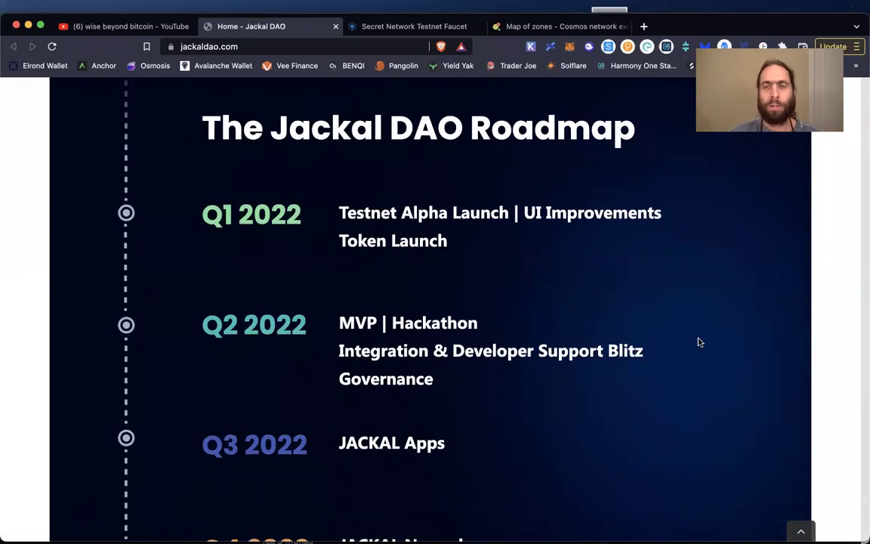
scroll(697, 342, "down", 5)
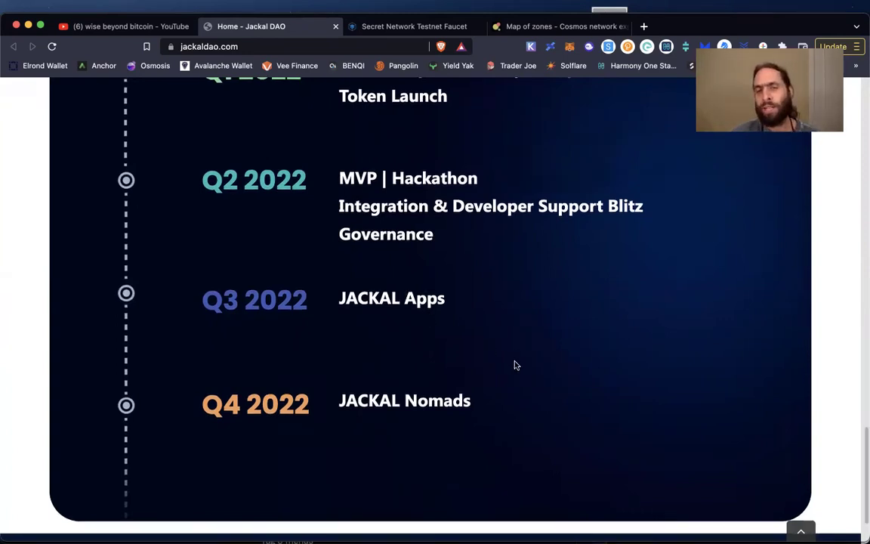
scroll(514, 363, "down", 2)
scroll(517, 360, "up", 4)
scroll(513, 354, "up", 8)
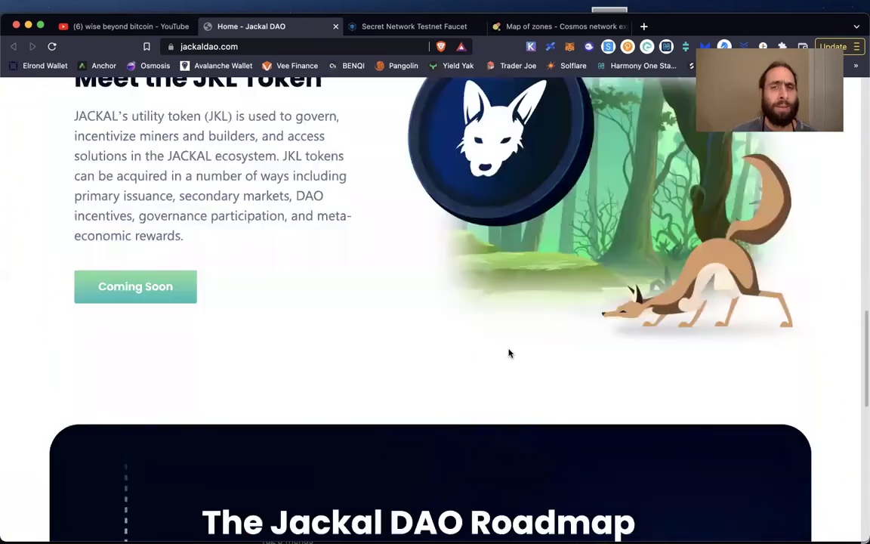
- Return to the top of the Jackal DAO page, then open the Secret Network Testnet Faucet and complete its robot check
scroll(509, 353, "up", 15)
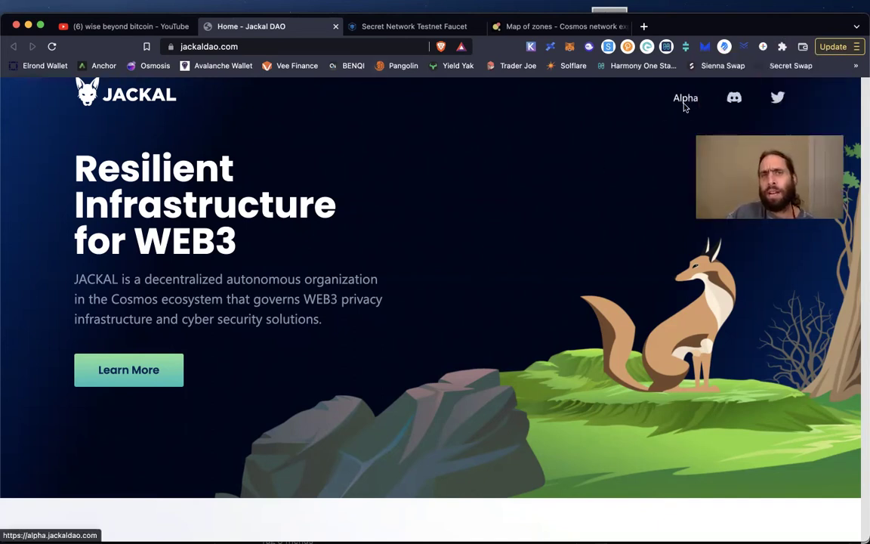
left_click(408, 28)
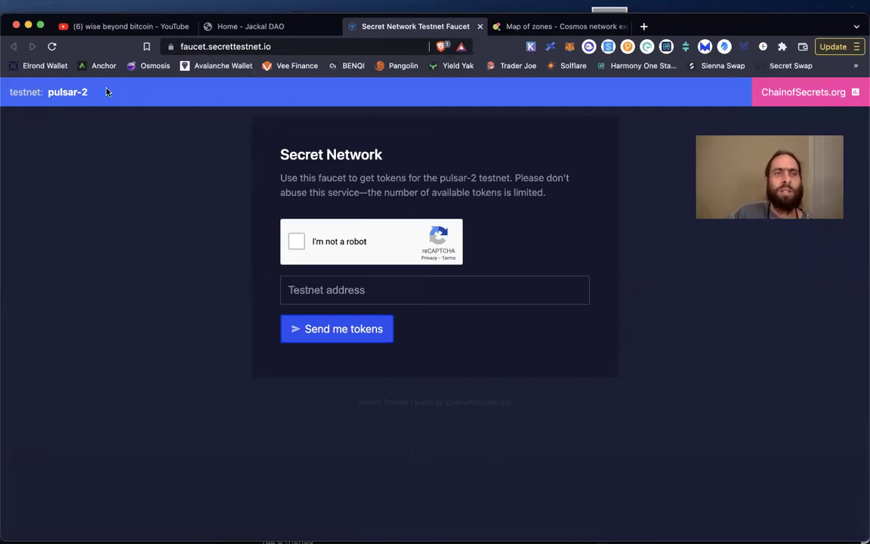
left_click(297, 248)
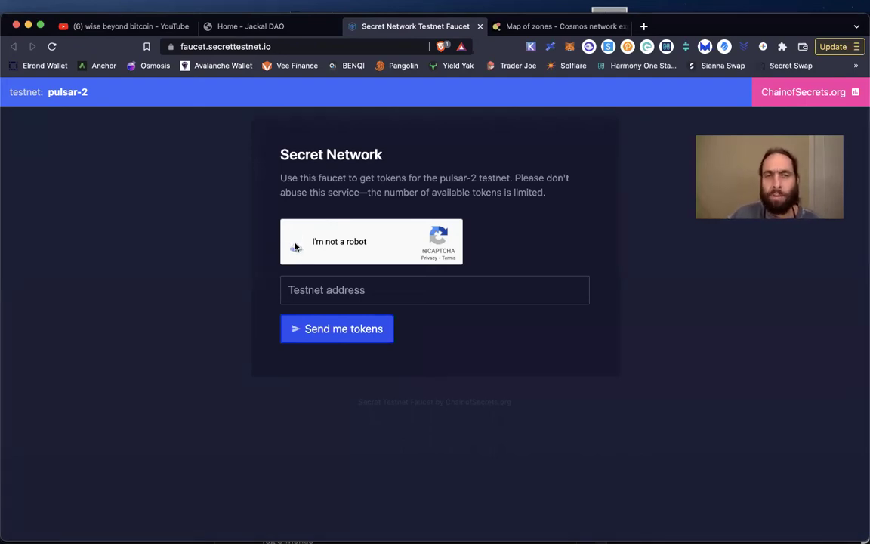
left_click(321, 289)
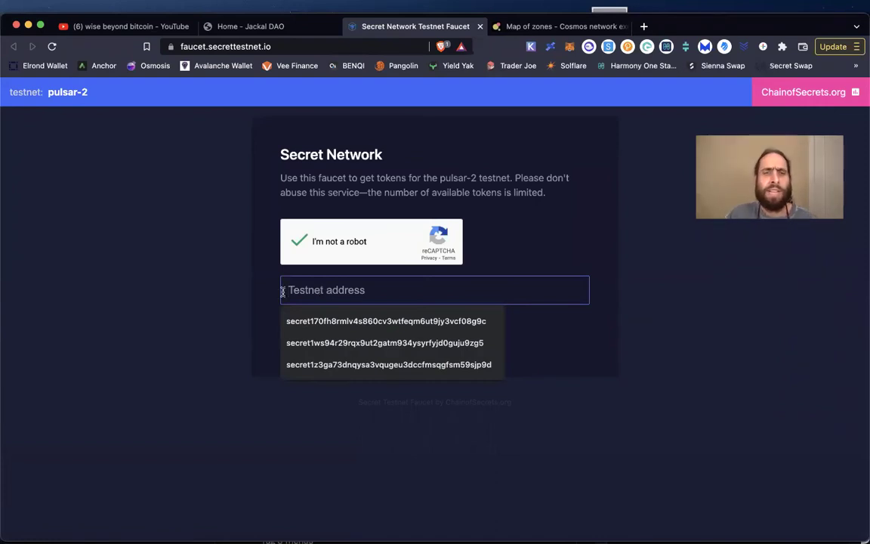
- Copy the wallet address from Keplr, enter it as the faucet's testnet address and request the pulsar-2 tokens
left_click(524, 228)
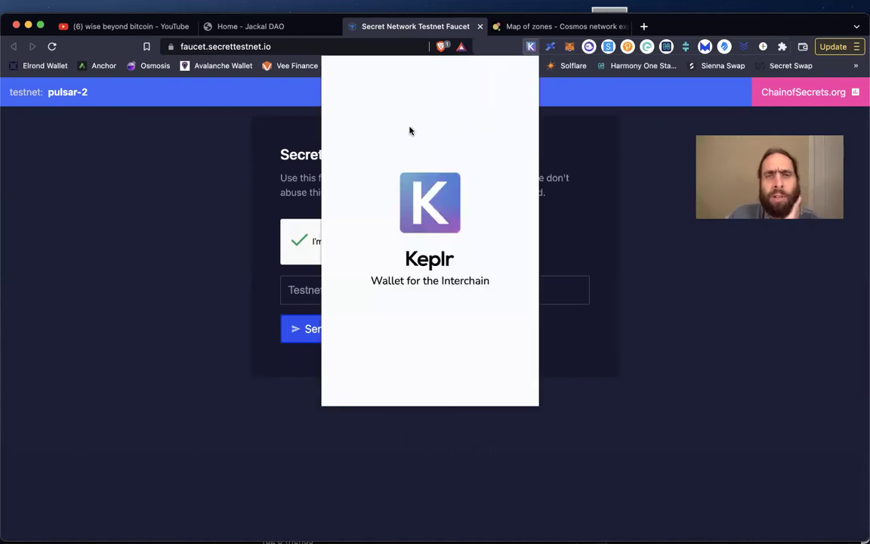
left_click(421, 130)
left_click(585, 135)
left_click(368, 292)
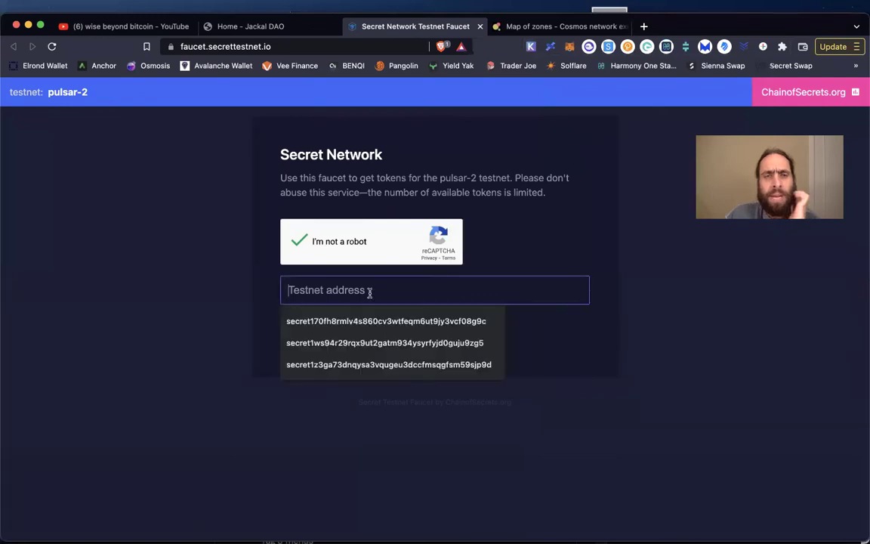
key("super+v")
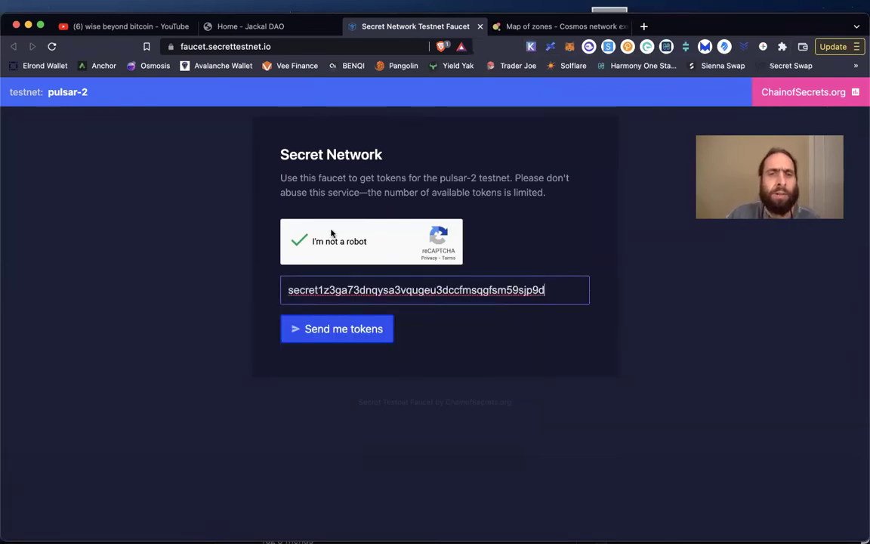
left_click(328, 330)
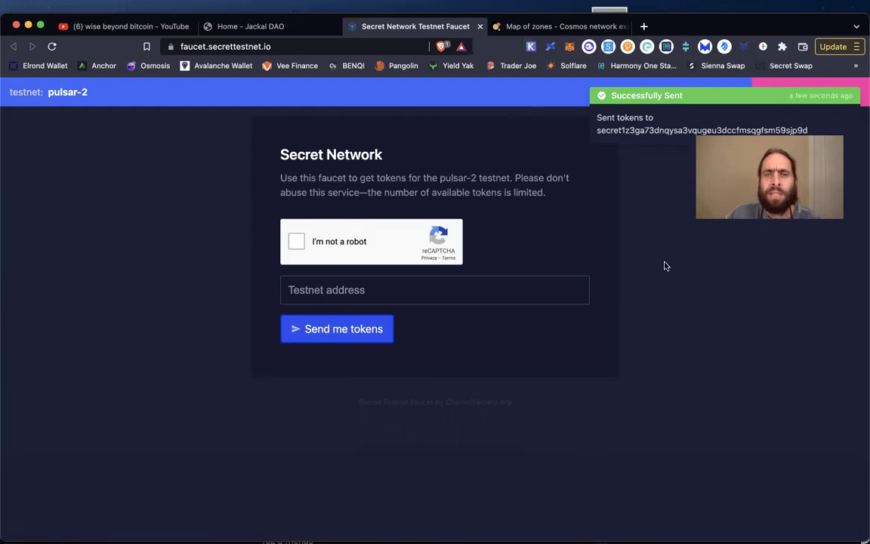
- Open the Jackal Alpha app from the Jackal DAO home page and check the Keplr wallet
left_click(260, 28)
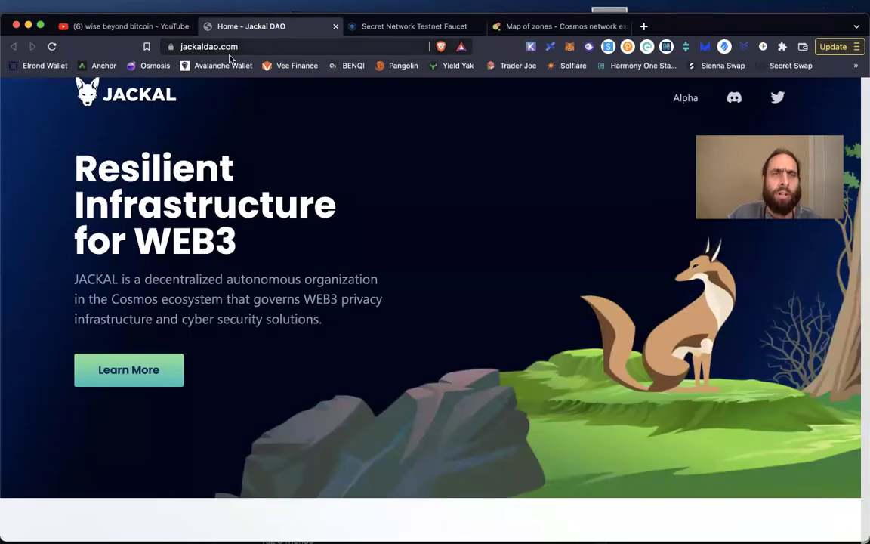
left_click(680, 99)
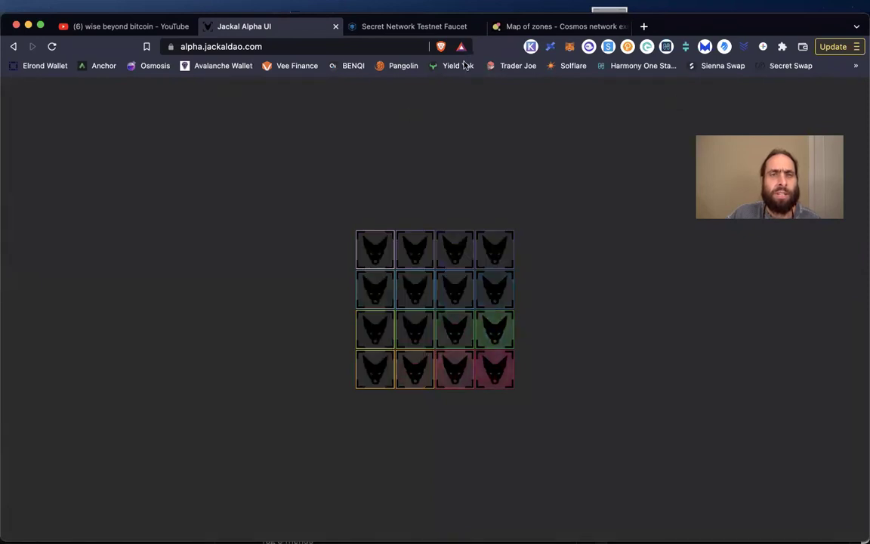
left_click(531, 46)
left_click(511, 103)
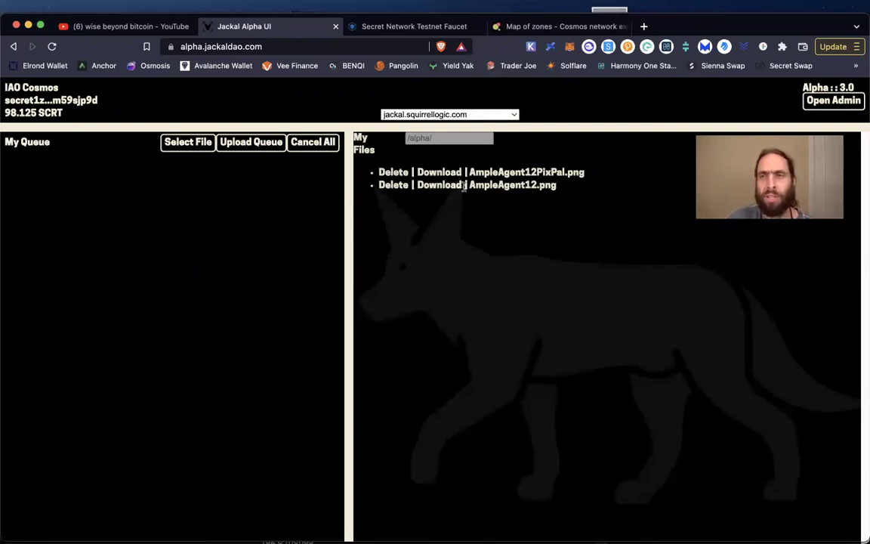
- Add AgentWBB.jpeg from the Downloads folder to the Jackal upload queue
left_click(190, 144)
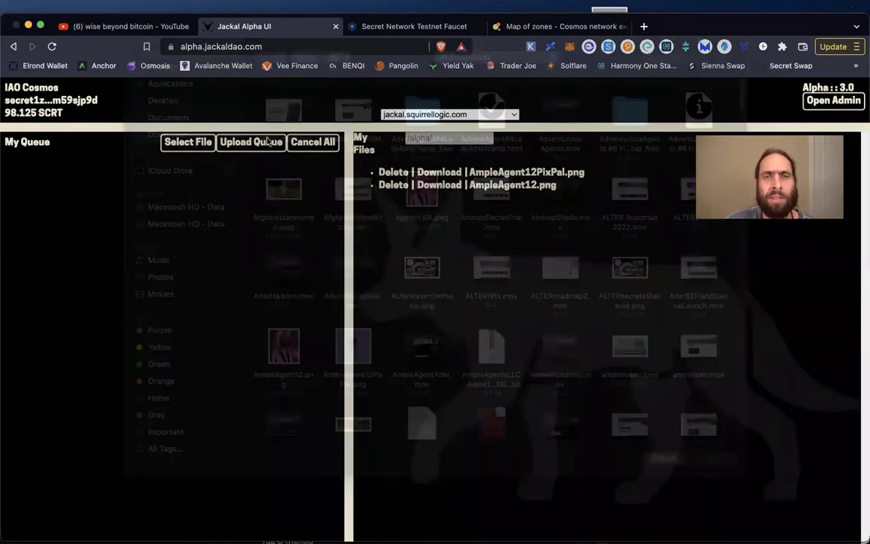
left_click(420, 207)
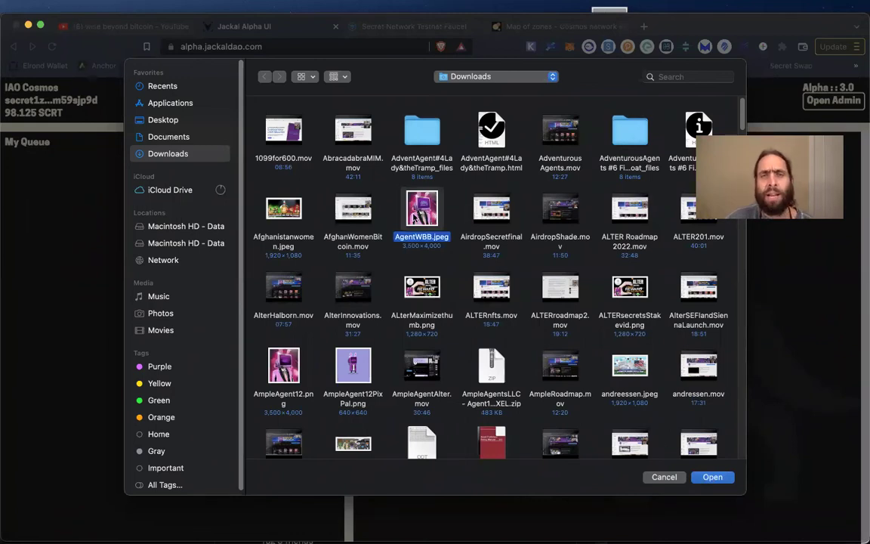
left_click(716, 479)
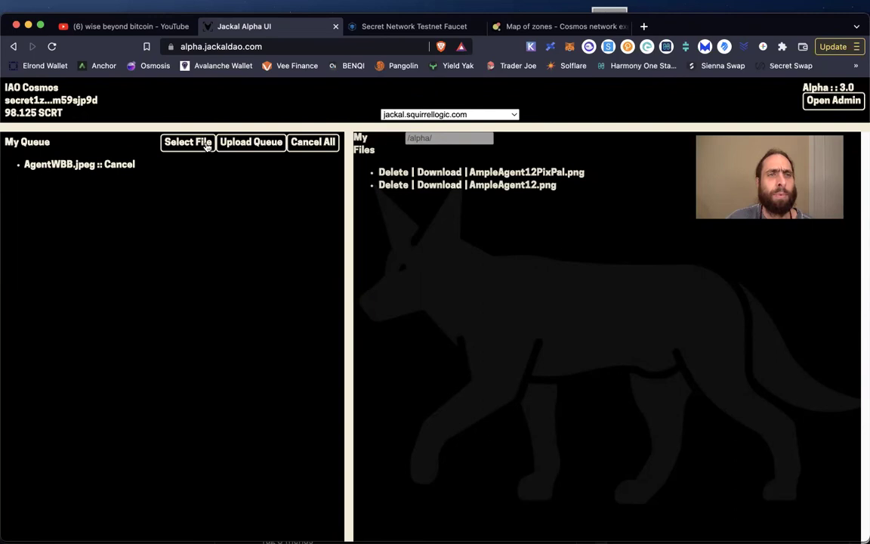
- Upload the queued file to Jackal and approve both Pulsar-2 contract transactions in Keplr
left_click(246, 144)
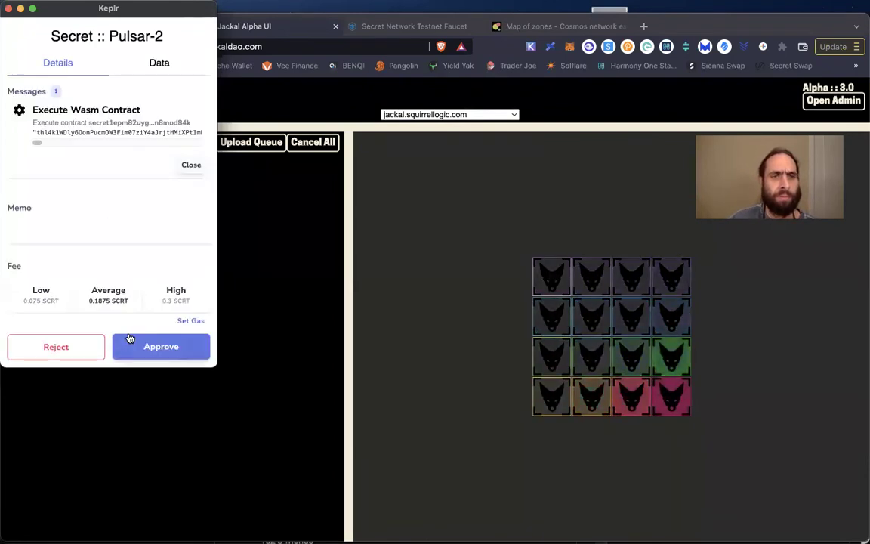
left_click(150, 351)
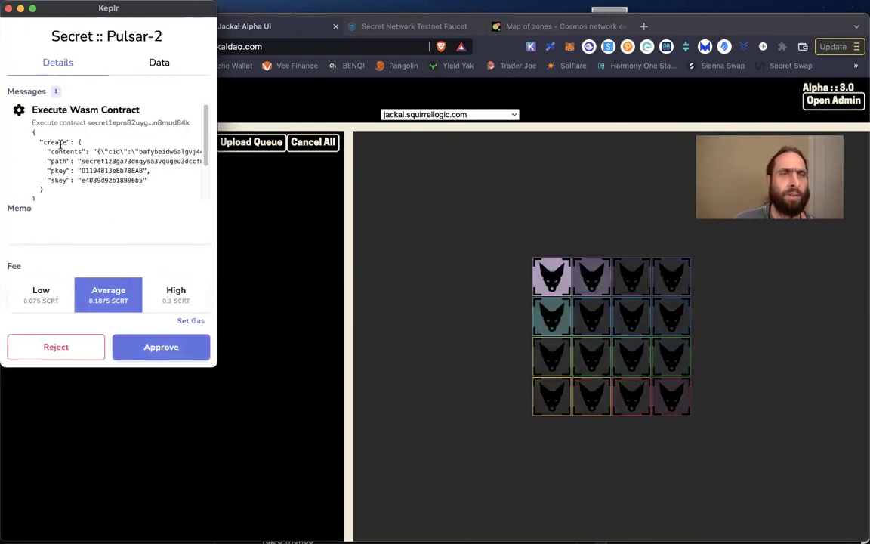
left_click(163, 356)
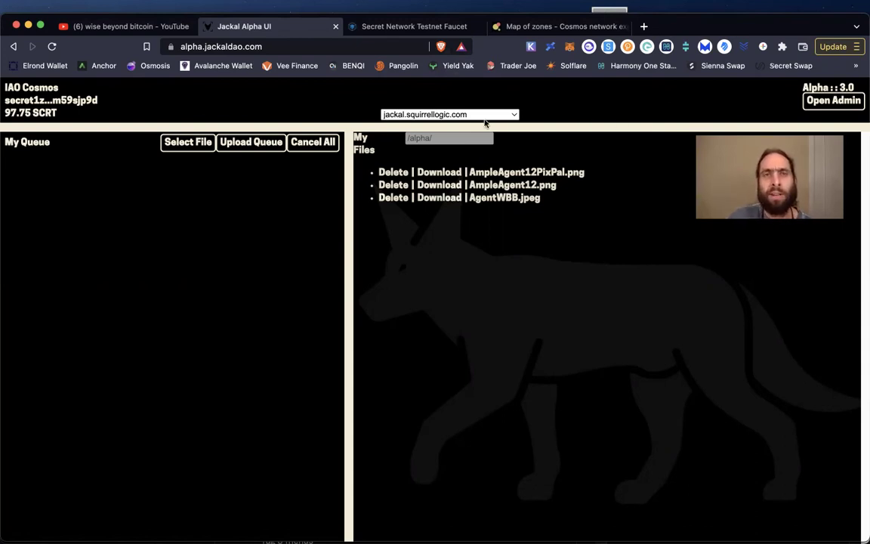
left_click(403, 28)
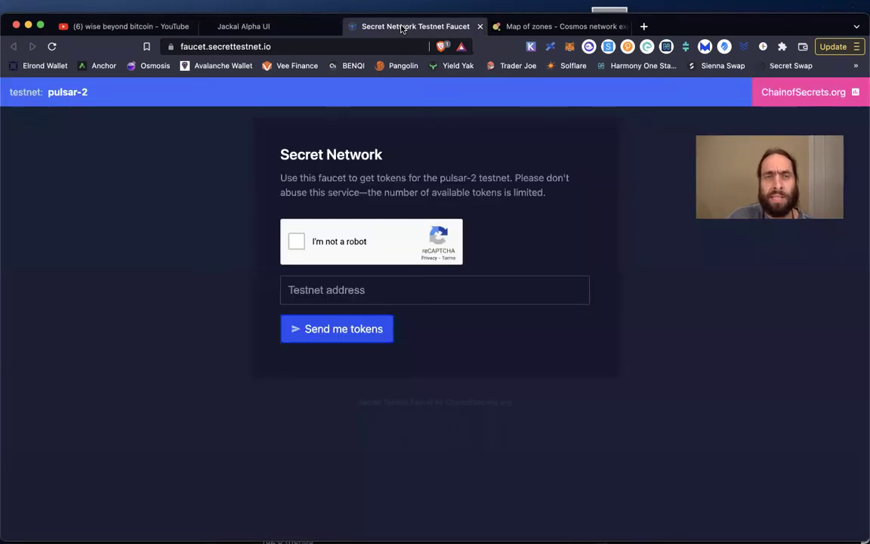
left_click(531, 27)
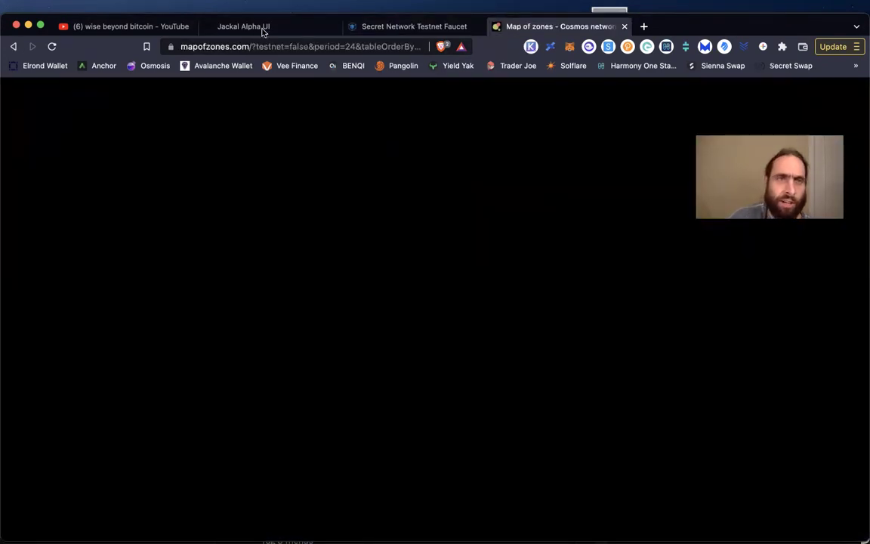
left_click(243, 27)
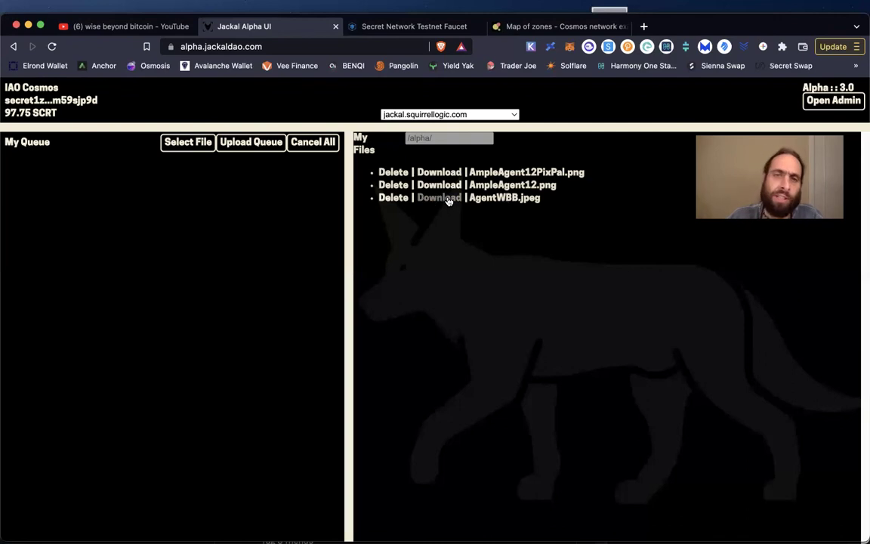
- Delete AgentWBB.jpeg from My Files and approve both Pulsar-2 contract transactions in Keplr
left_click(401, 199)
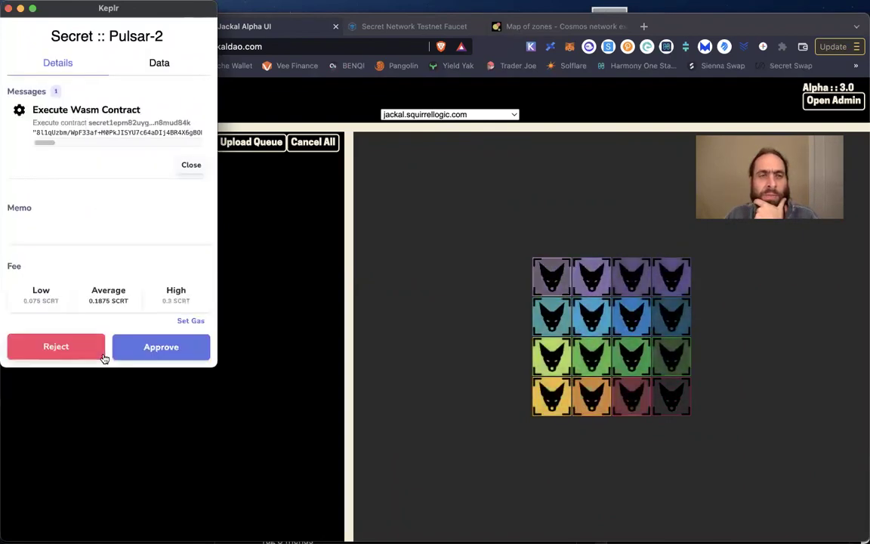
left_click(147, 349)
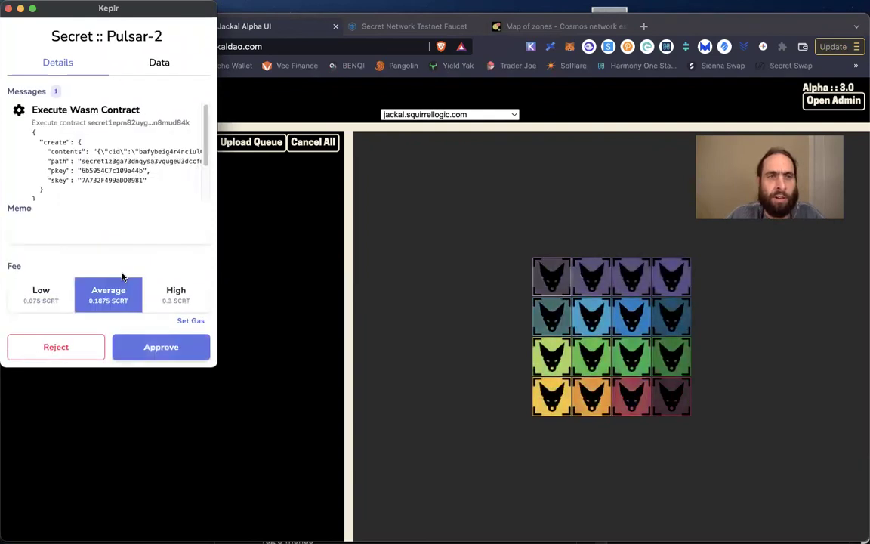
left_click(157, 351)
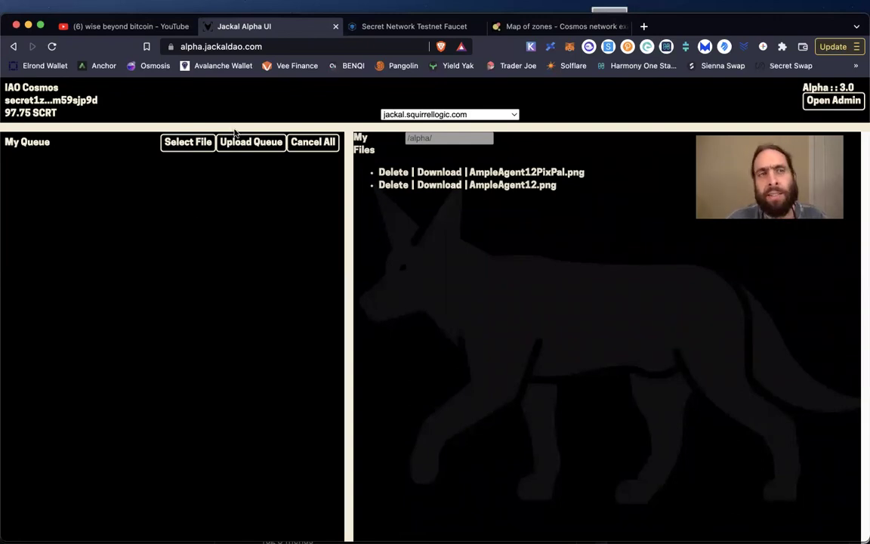
- Change the address to jackaldao.com to load the Jackal home page, then return to the wise beyond bitcoin YouTube playlists
left_click(203, 47)
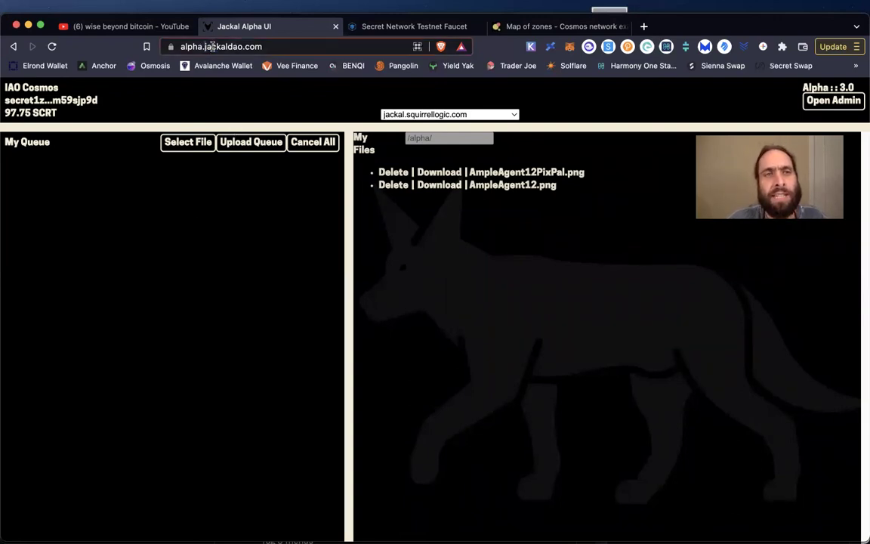
left_click(262, 46)
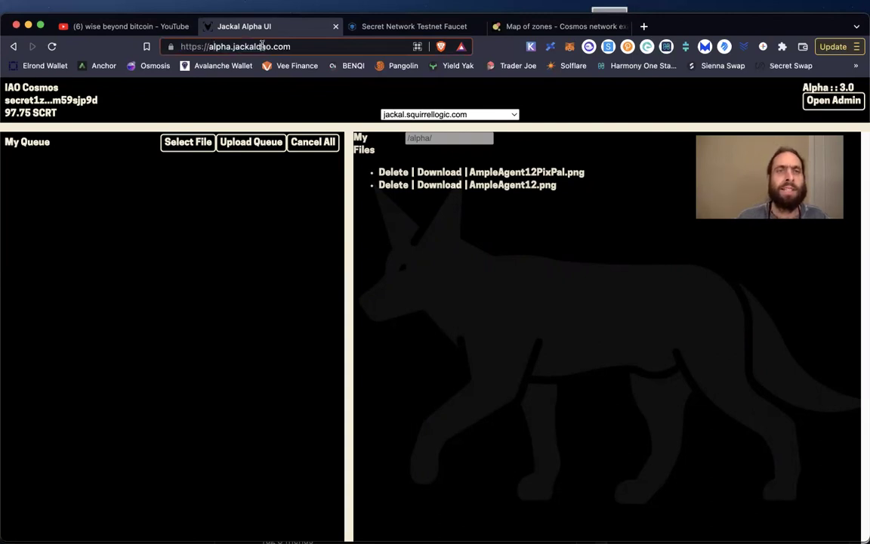
key("BackSpace")
key("BackSpace")
key("BackSpace")
key("BackSpace")
key("BackSpace")
key("BackSpace")
key("Return")
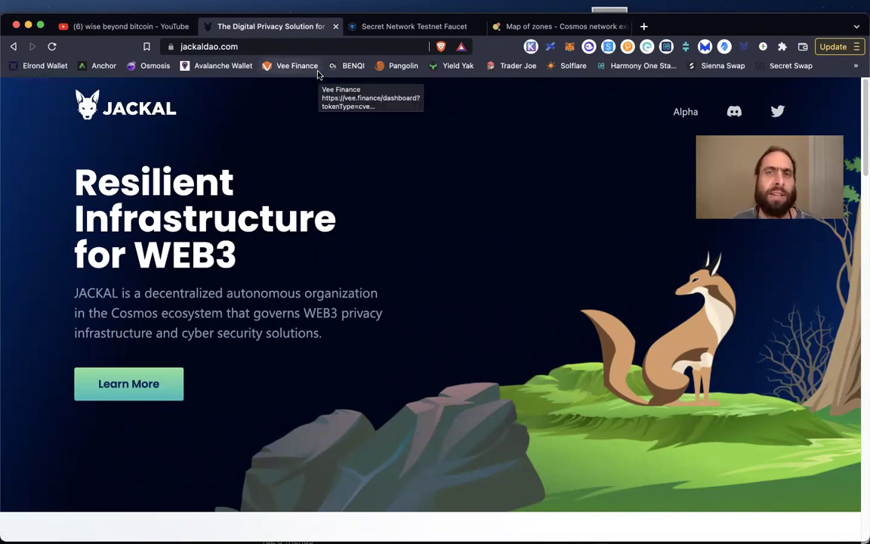
left_click(160, 22)
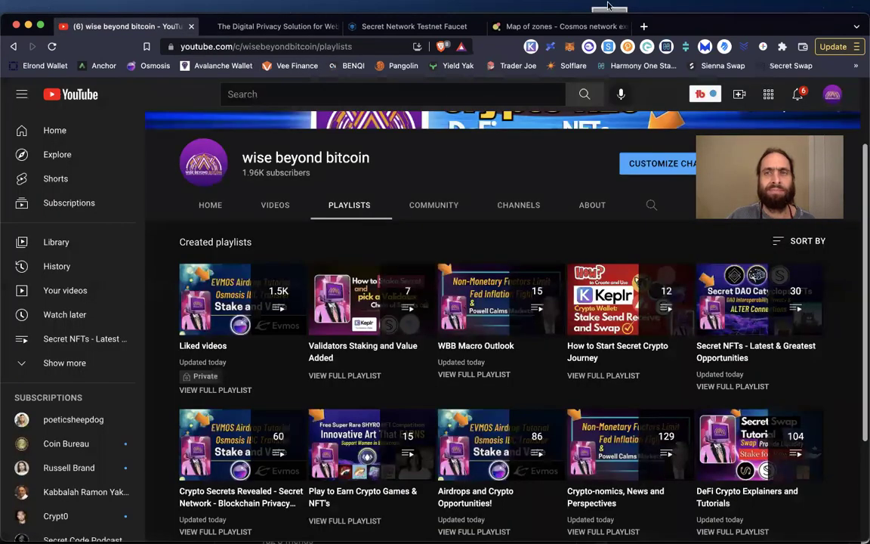